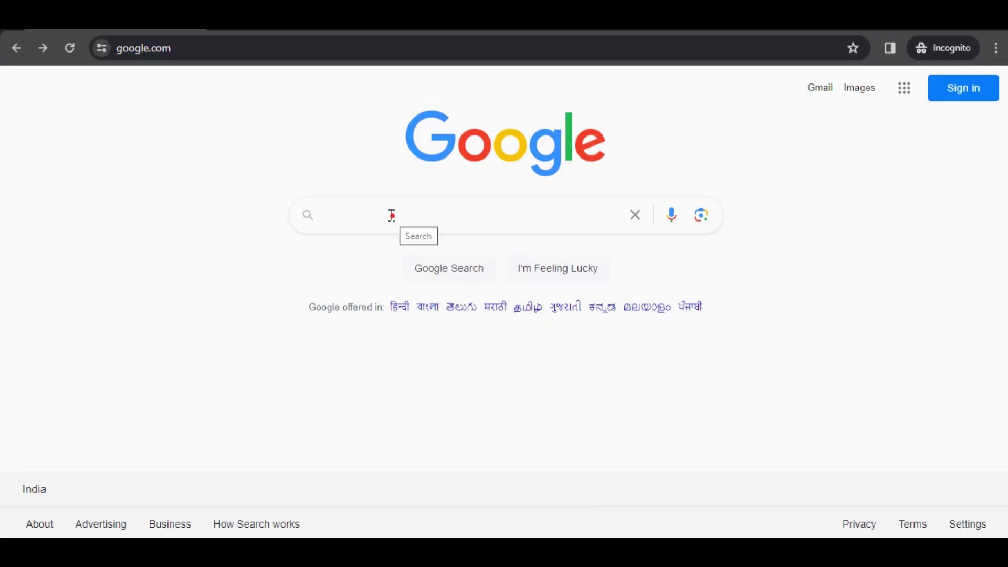
Search Google for 'bing ai image generator' and sign in to Bing Image Creator with your email.
click(391, 216)
text(bing)
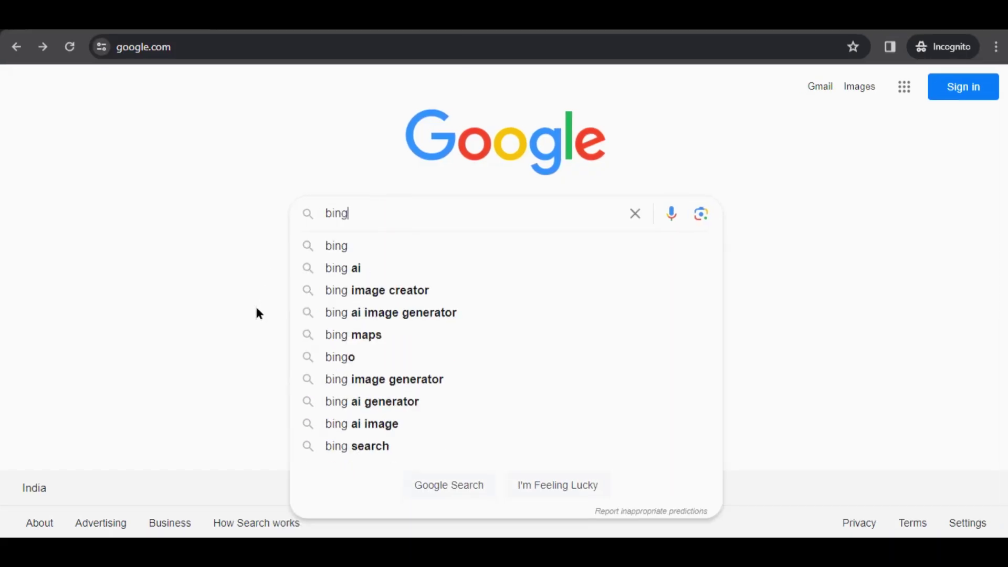
text( ai image generator)
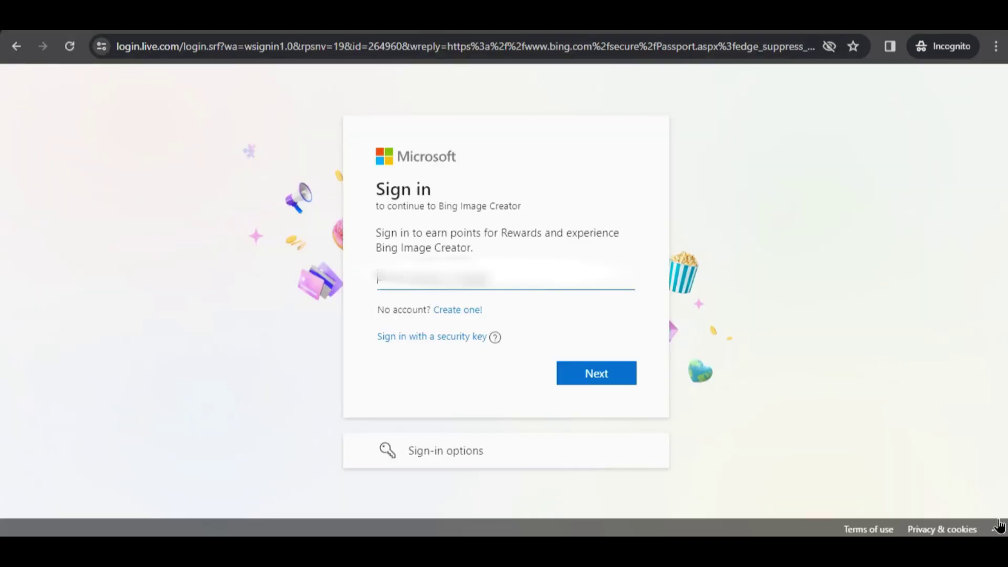
click(598, 374)
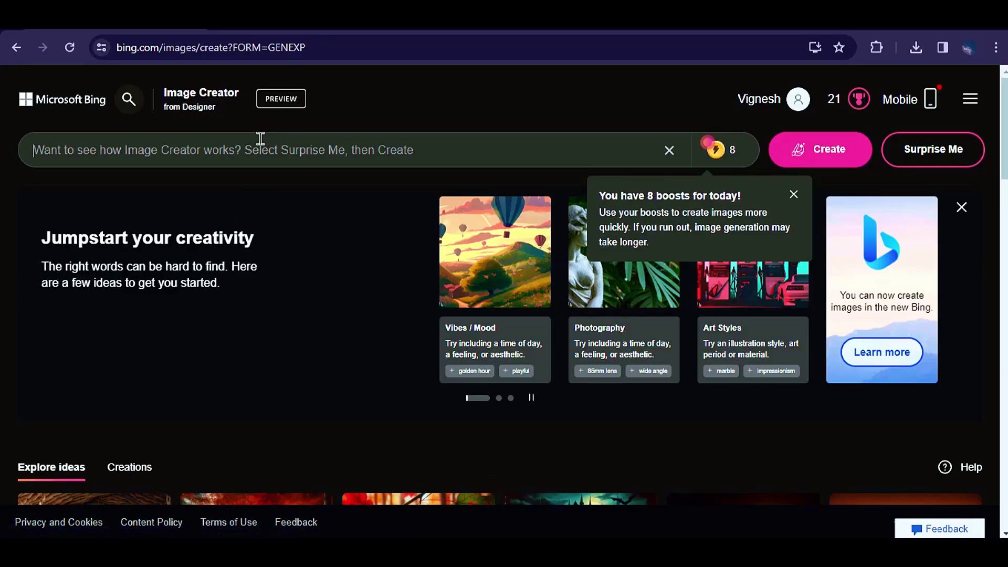
text(kid with smiley face, brown fluffy hair, blue eyes, he's wearing a brown sweater. A 2 month old golden retriever dog play)
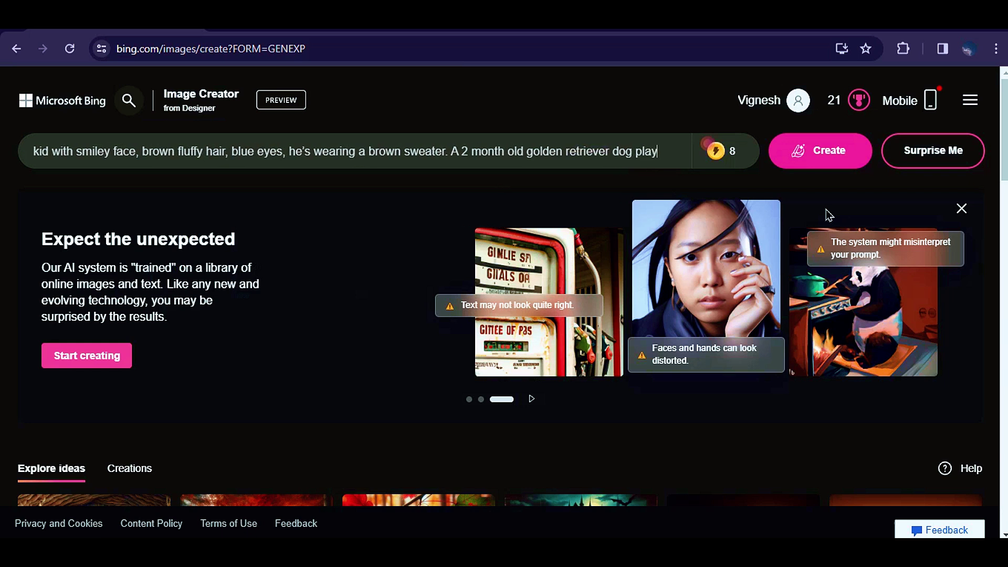
text(ing nex)
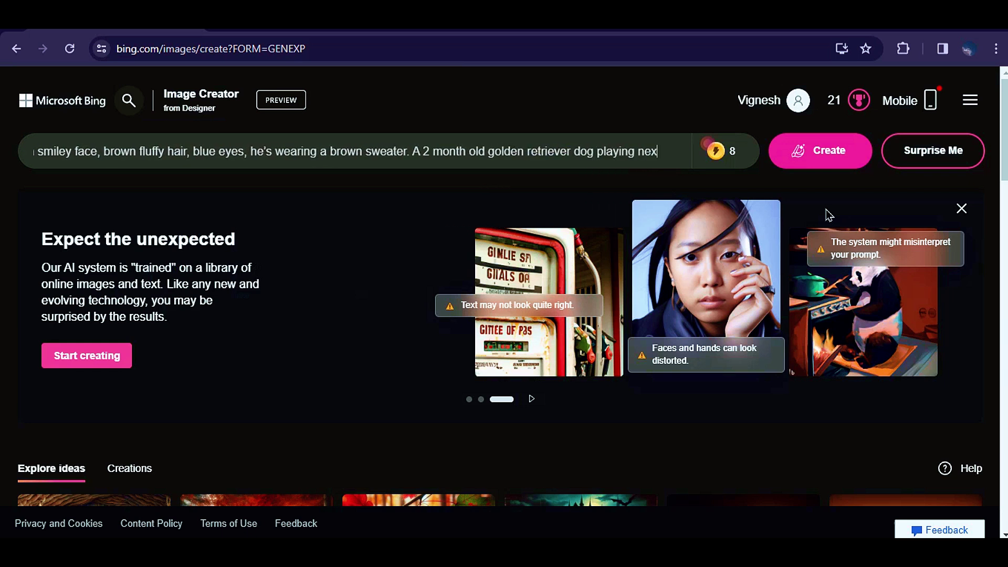
text(t to little kid, the dog has a happy face. the scene is happening at t)
Generate the smiling kid and golden retriever puppy beach sunset images and browse the variants.
click(814, 149)
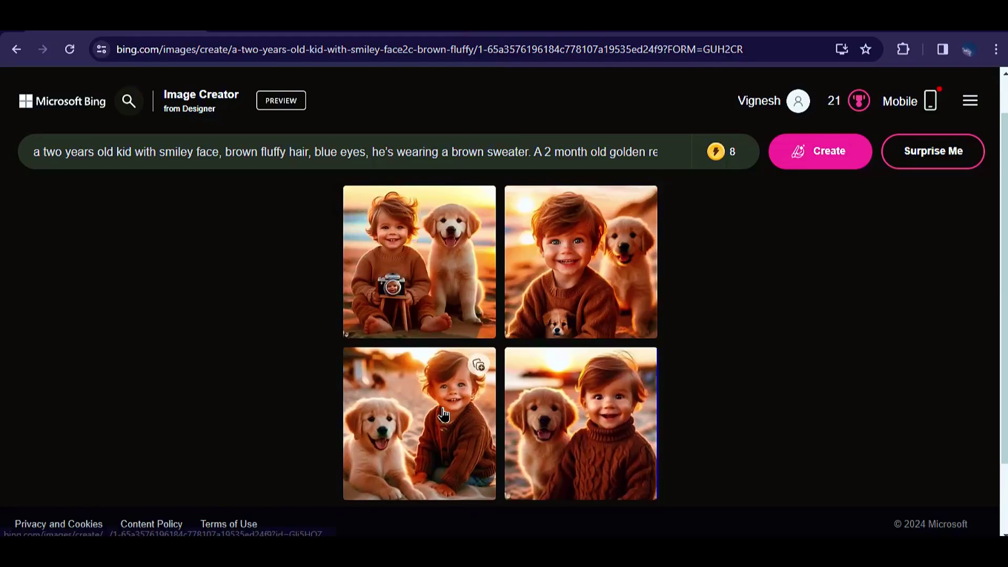
click(444, 412)
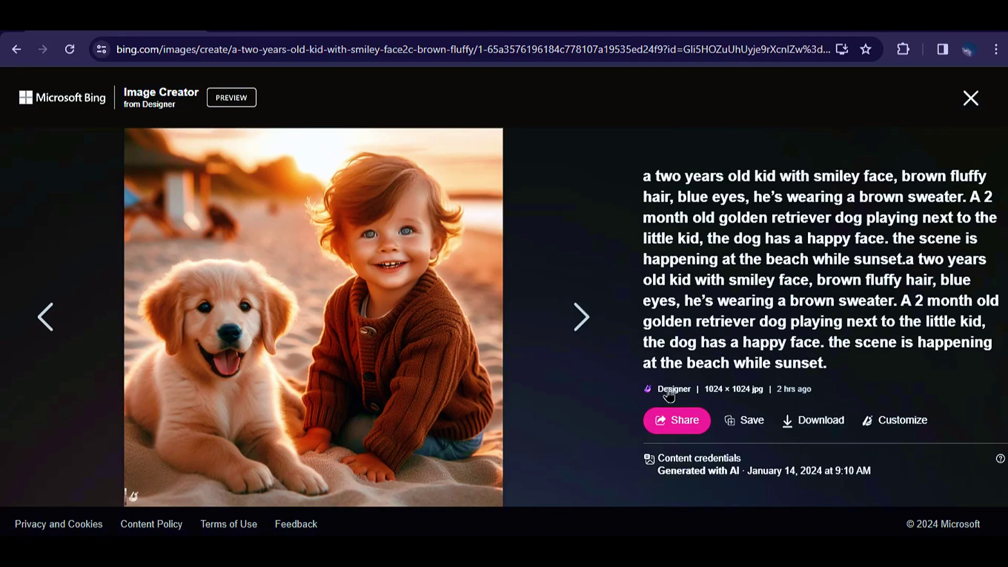
click(38, 333)
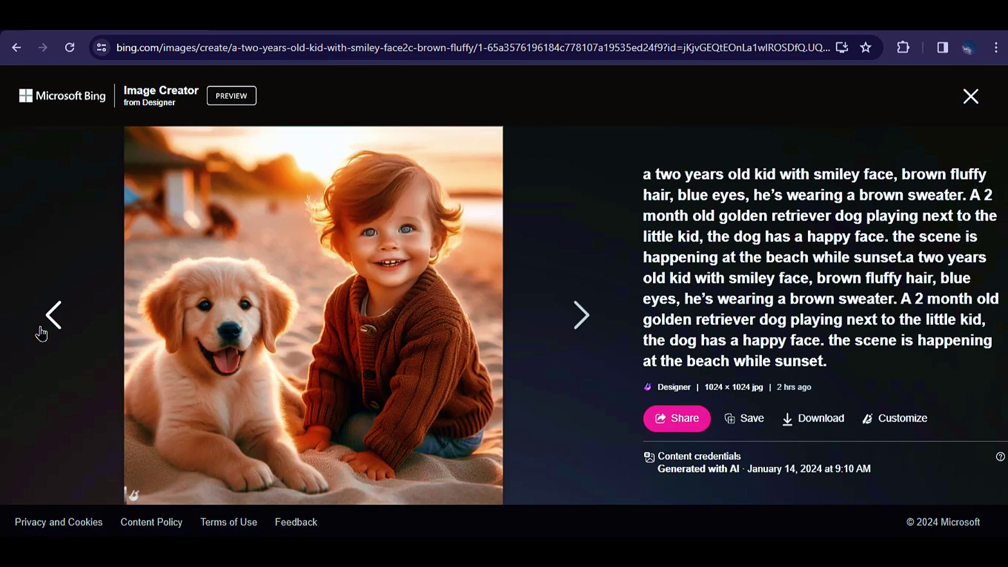
click(41, 333)
click(52, 319)
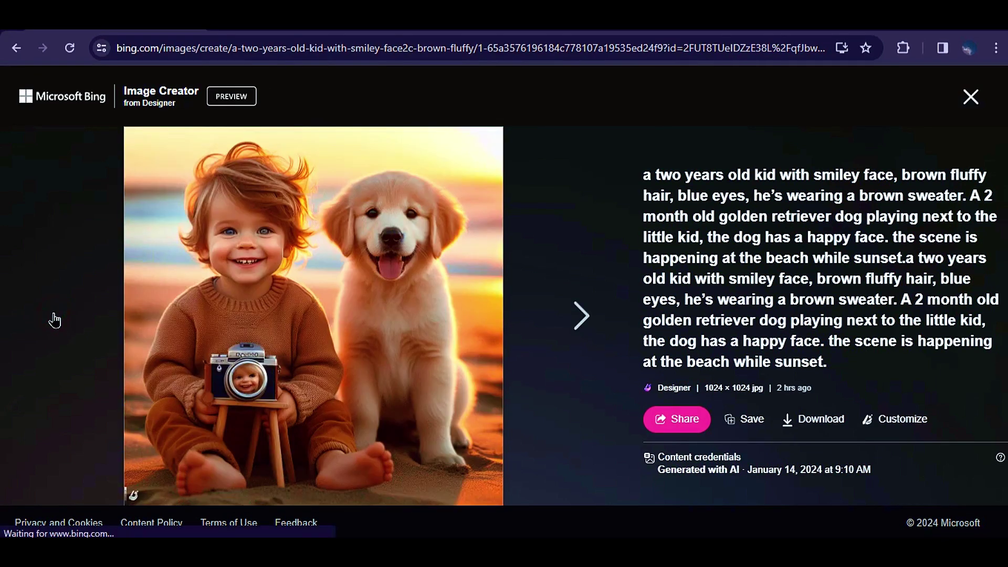
key(Escape)
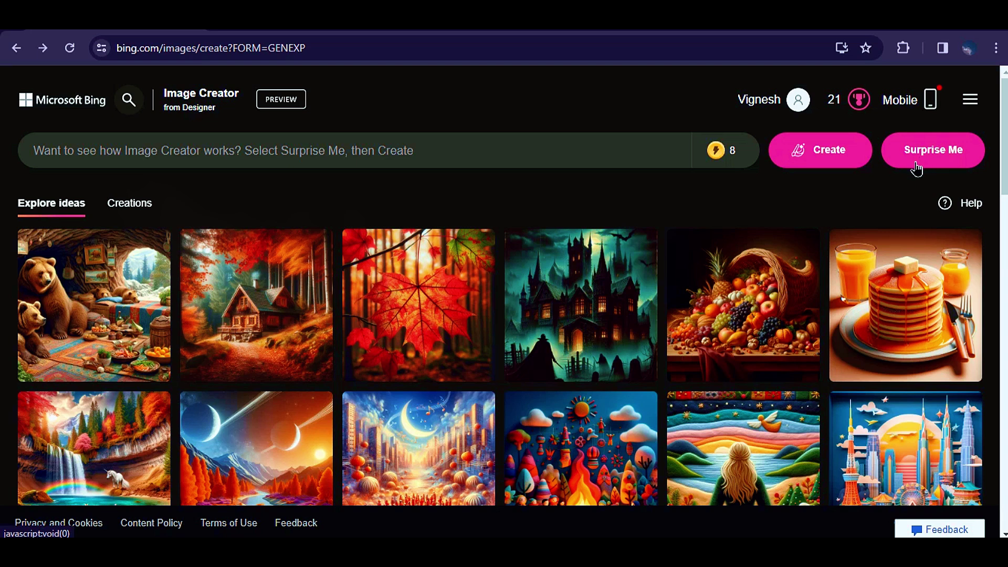
Use Surprise Me twice until the prompt reads 'Tiger nesting dolls'.
click(912, 156)
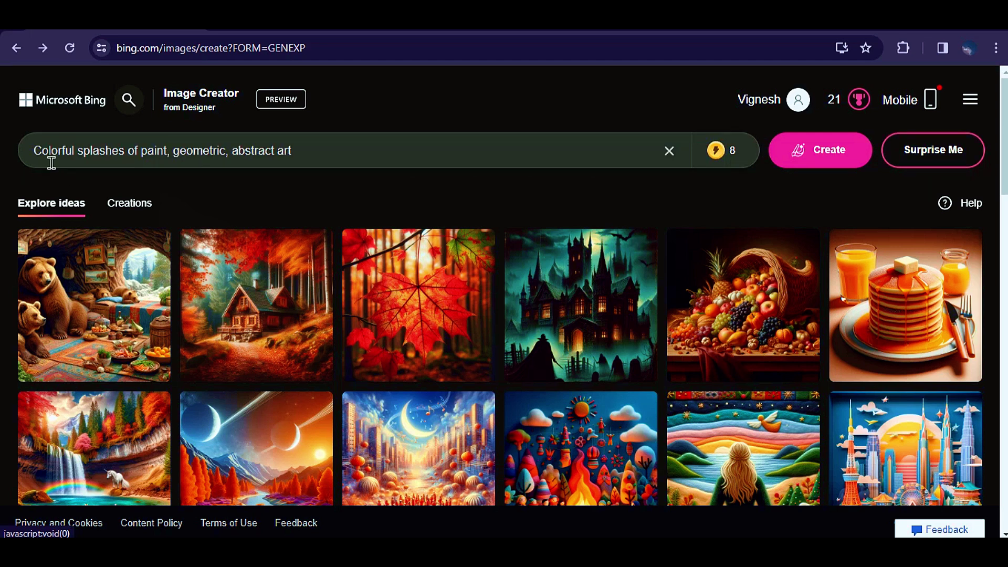
click(904, 160)
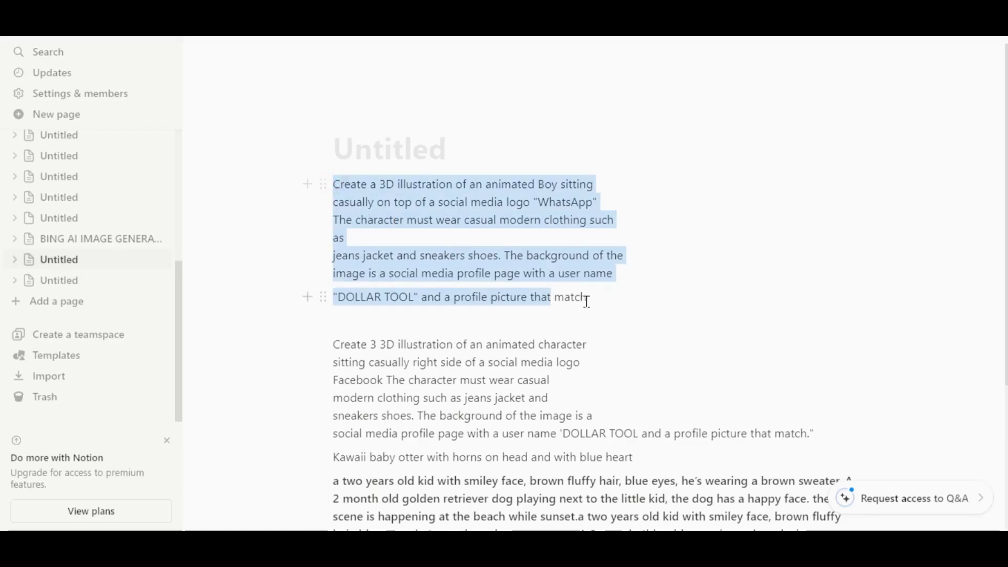
Copy the 3D animated boy prompt from Notion into the Bing prompt box.
right_click(350, 209)
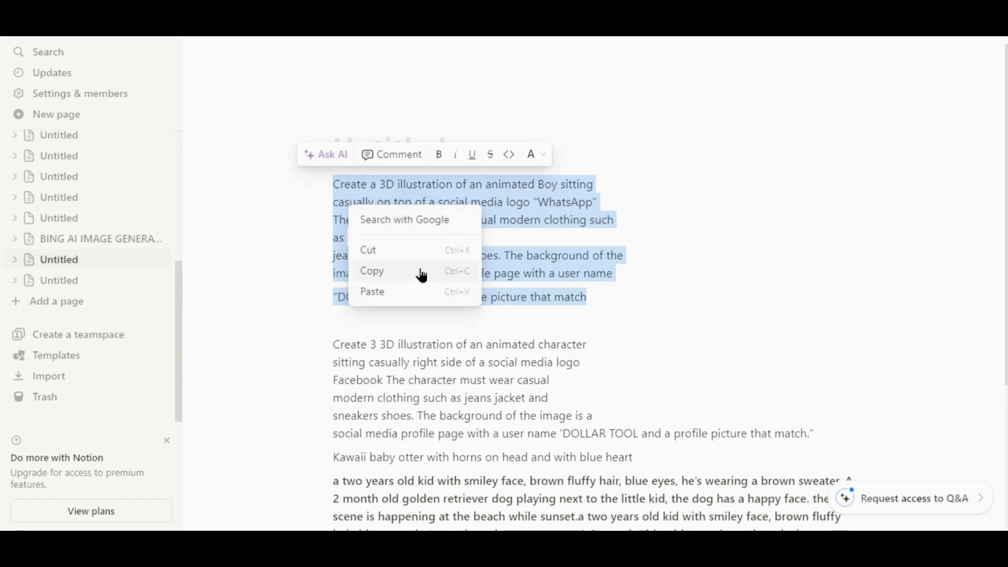
click(421, 275)
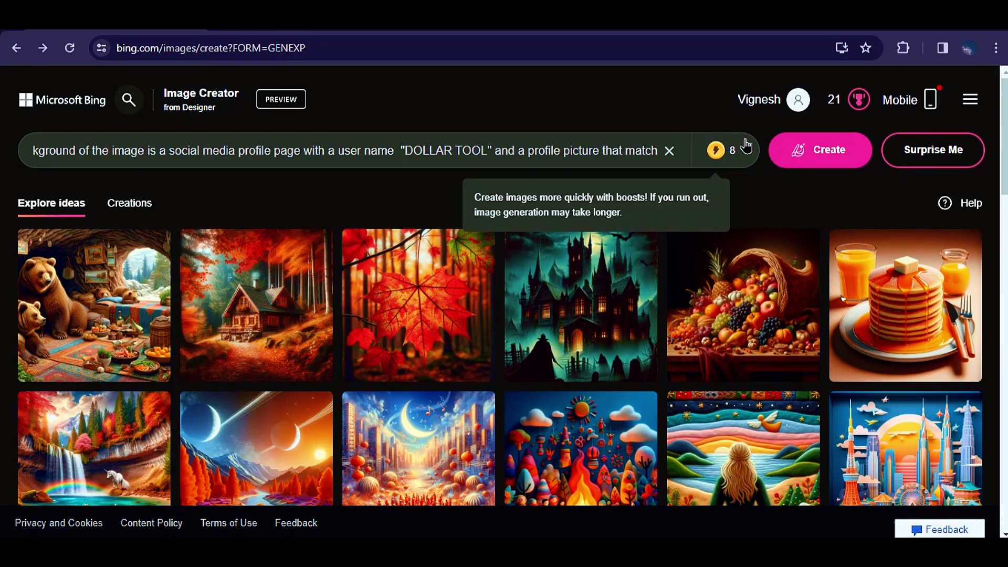
Generate images from the pasted YouTube-logo boy prompt and browse the results.
click(808, 153)
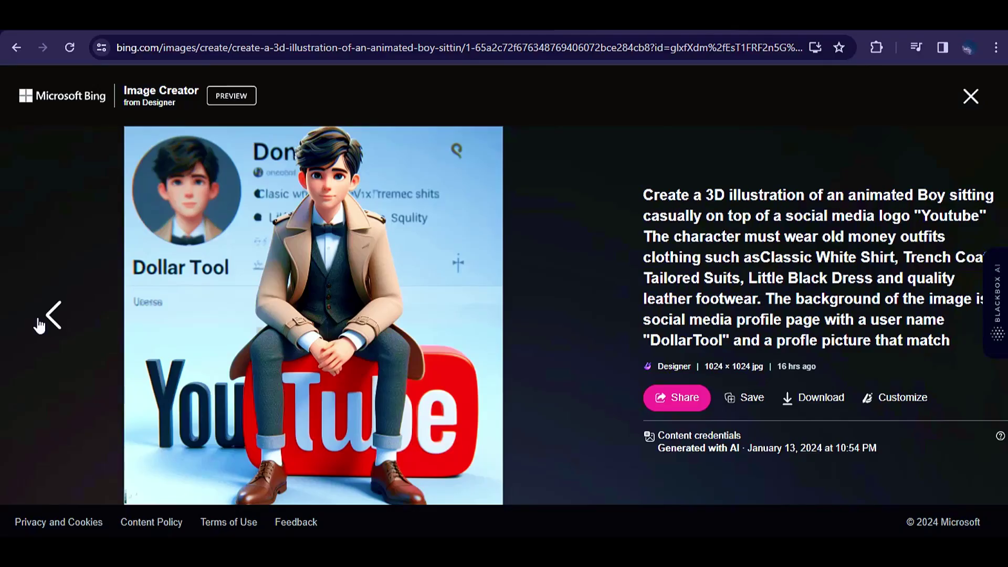
click(44, 320)
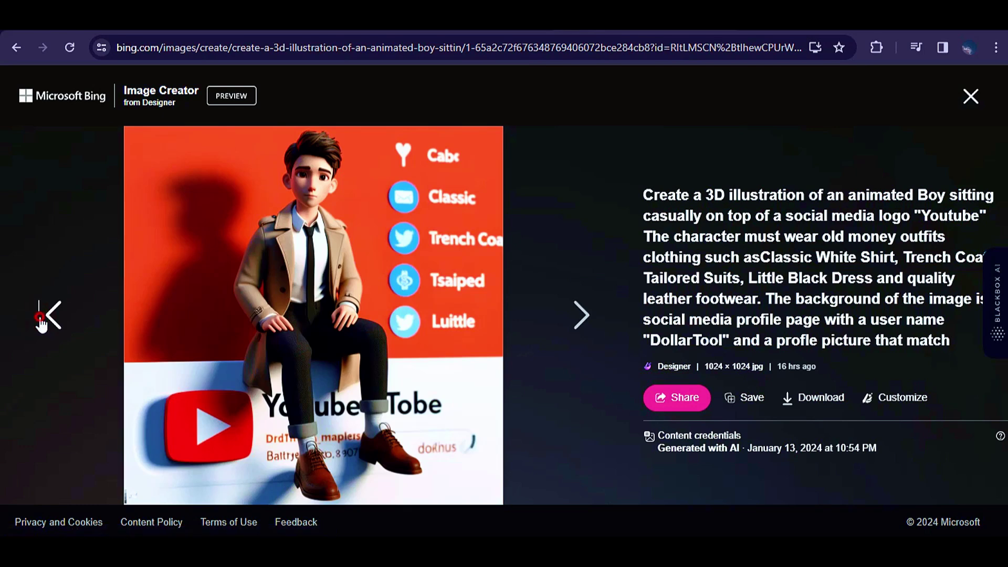
click(41, 318)
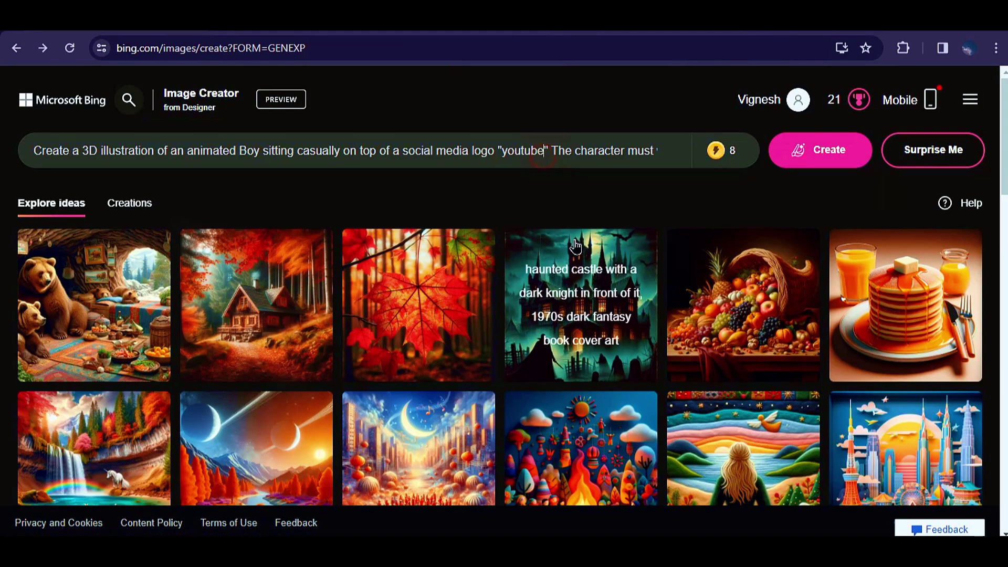
Replace 'youtube' with 'facebook' in the prompt and generate again.
key(BackSpace)
key(BackSpace)
key(BackSpace)
key(BackSpace)
key(BackSpace)
key(BackSpace)
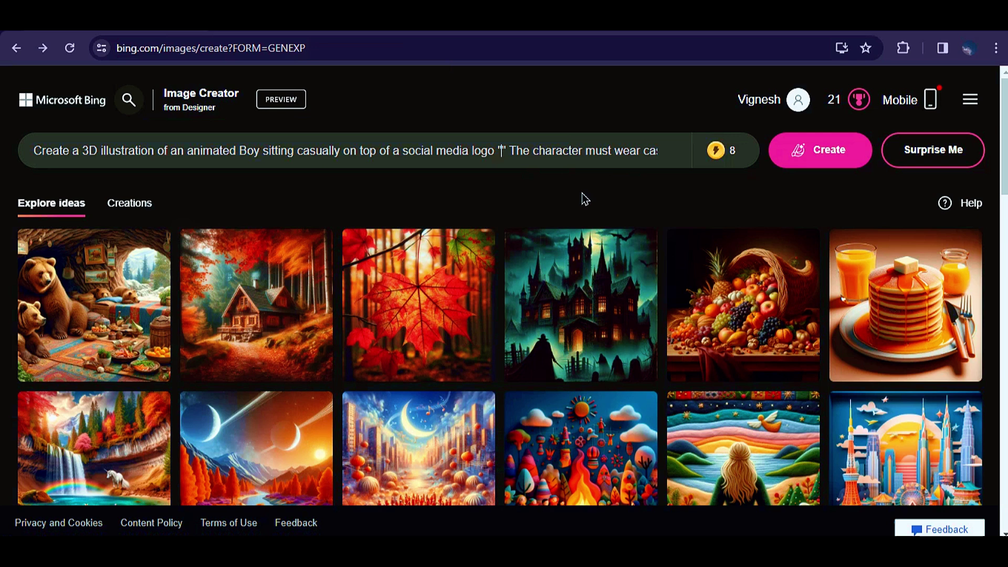
text(faceb)
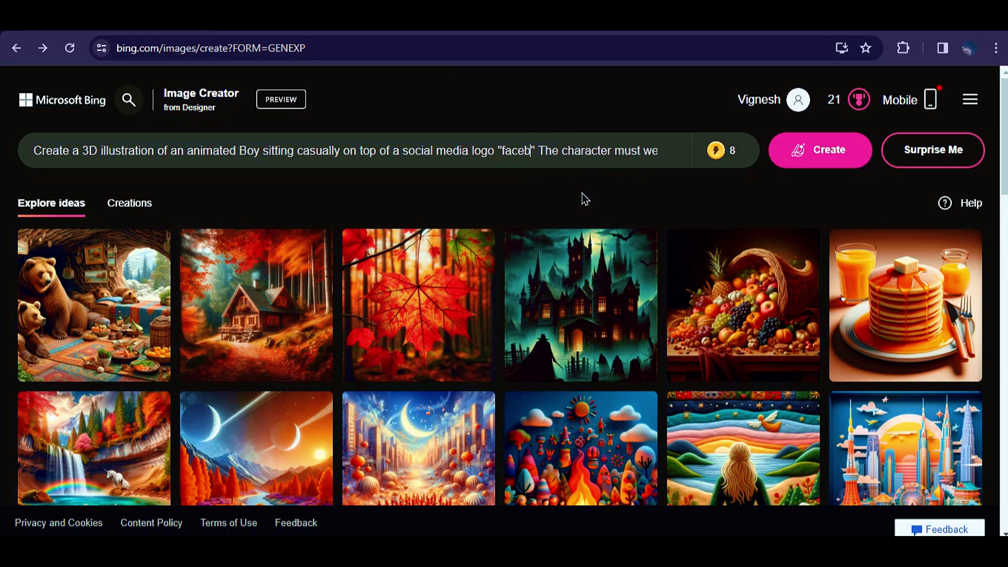
text(ook)
key(ctrl+a)
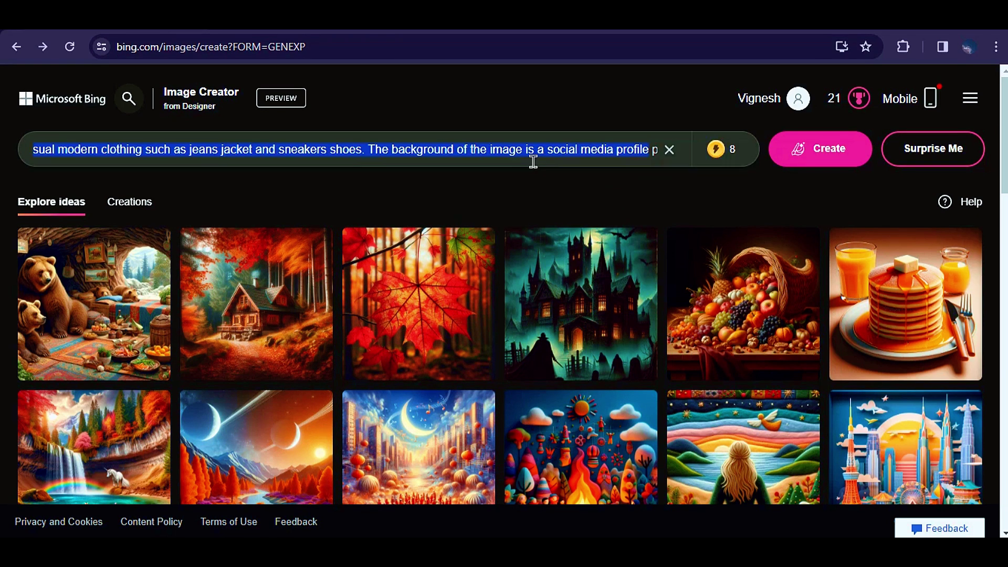
click(851, 166)
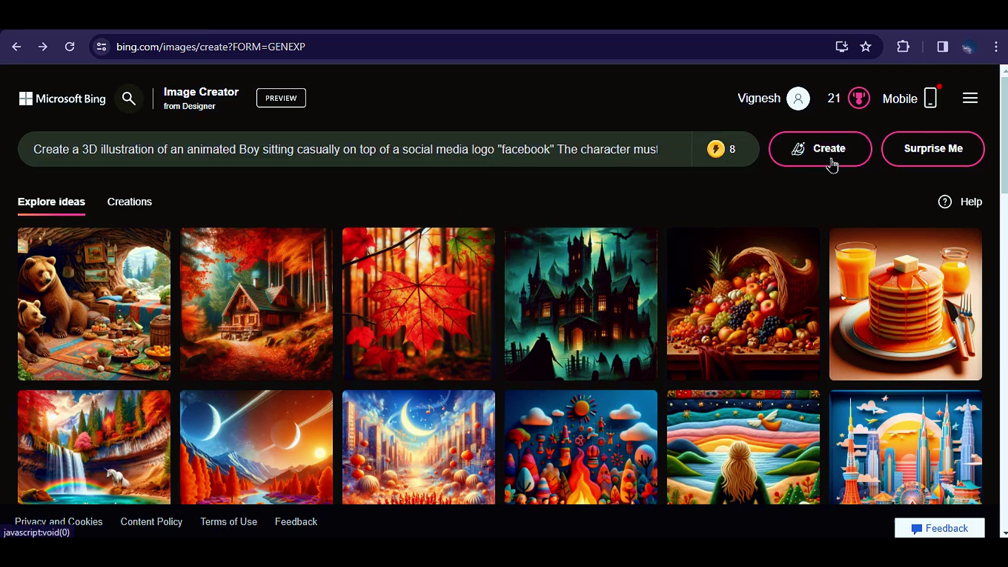